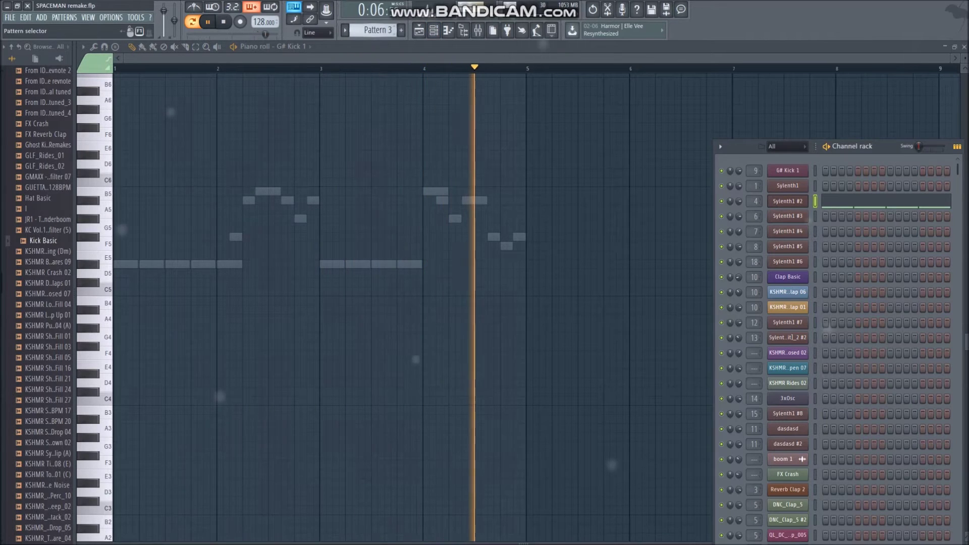
Play Pattern 4 and Pattern 5, and show Pattern 5's Sylenth1 #3 notes and plugin settings
{"action": "key", "text": "plus"}
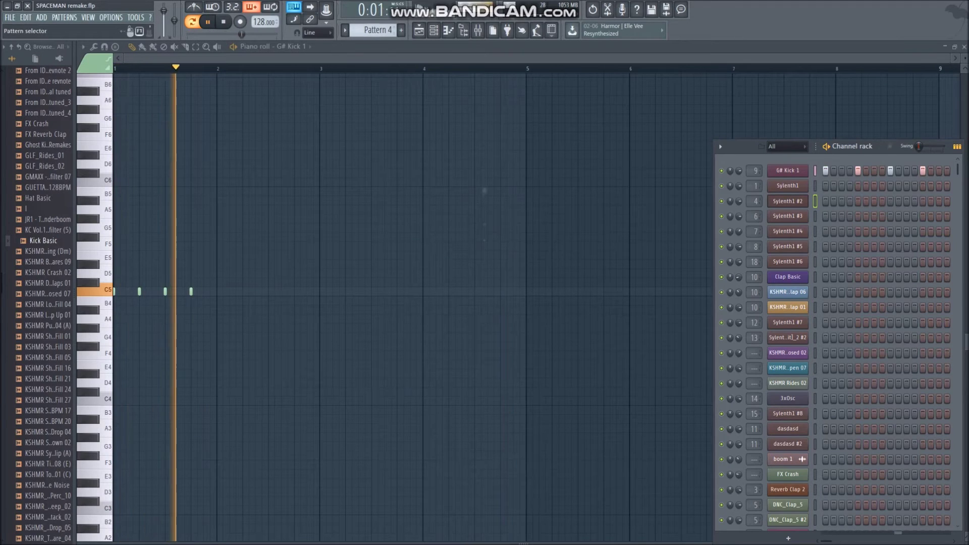
{"action": "key", "text": "KP_Add"}
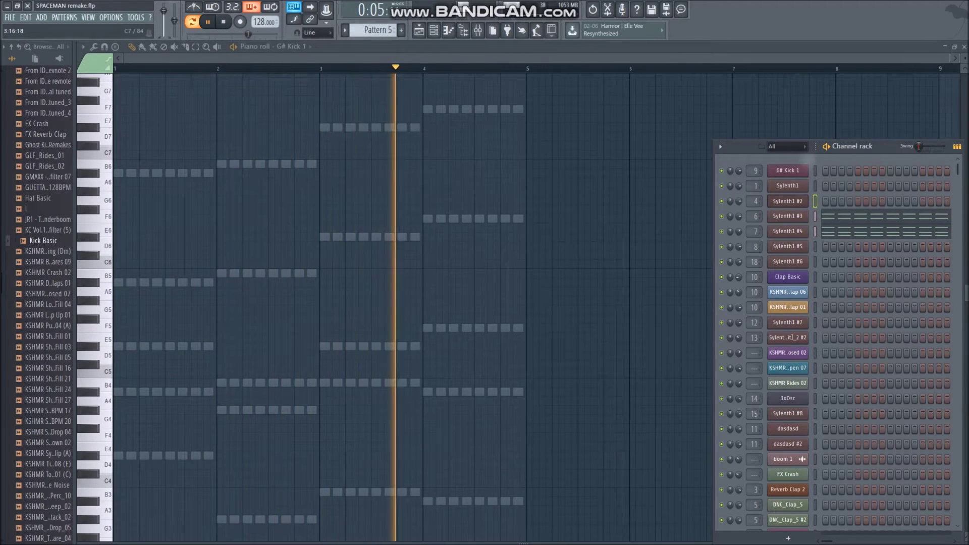
{"action": "key", "text": "F6"}
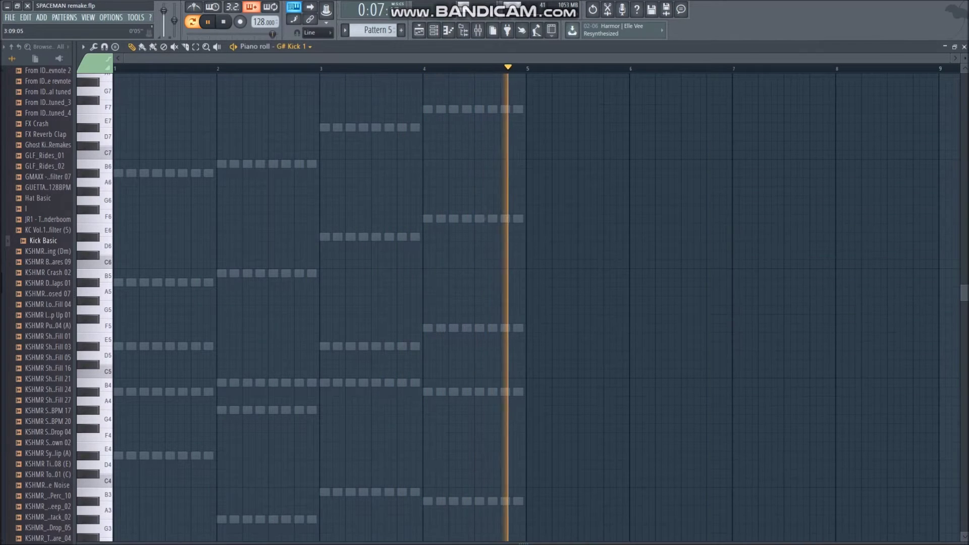
{"action": "left_click", "coordinate": [277, 47]}
{"action": "left_click", "coordinate": [312, 453]}
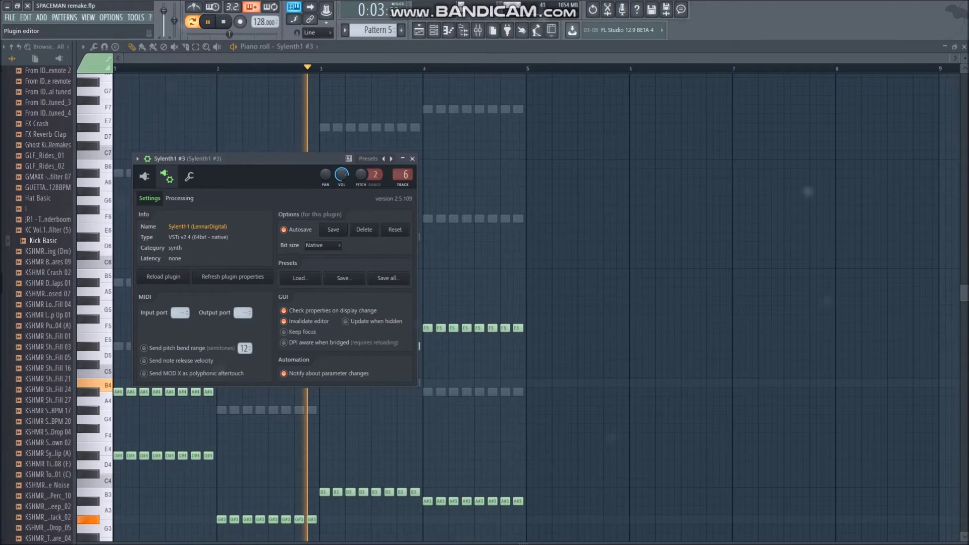
Show the Sylenth1 #4 notes of Pattern 5 in the piano roll and inspect that channel's synth settings
{"action": "left_click", "coordinate": [295, 47]}
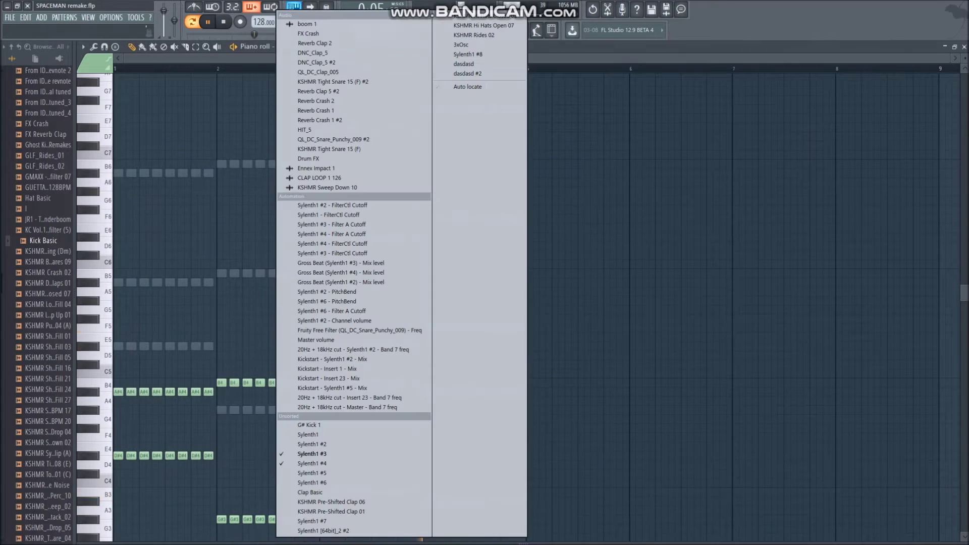
{"action": "left_click", "coordinate": [312, 464]}
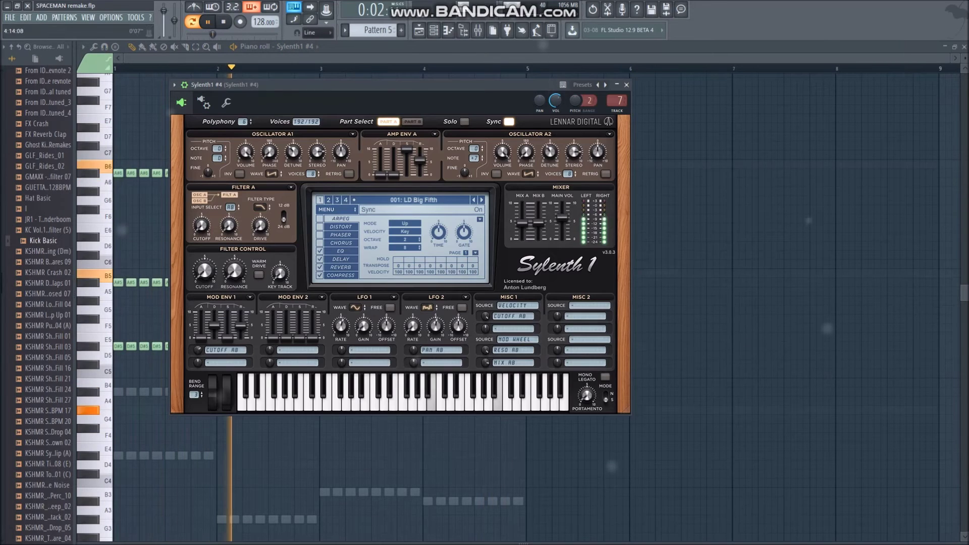
{"action": "key", "text": "Escape"}
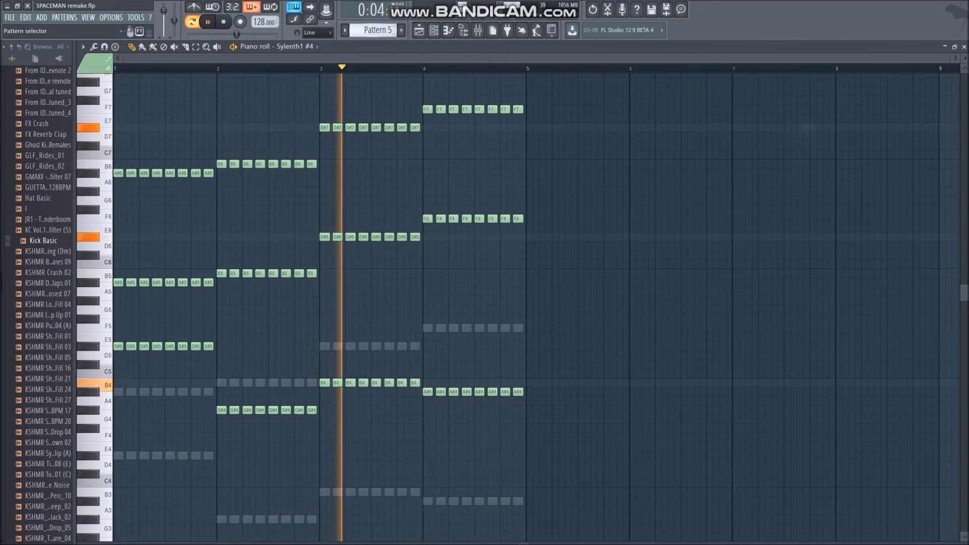
Switch to Pattern 6 and examine the Sylenth1 #5 notes and synth settings
{"action": "scroll", "coordinate": [378, 30], "scroll_direction": "down", "scroll_amount": 1}
{"action": "scroll", "coordinate": [536, 307], "scroll_direction": "down", "scroll_amount": 2}
{"action": "left_click", "coordinate": [294, 46]}
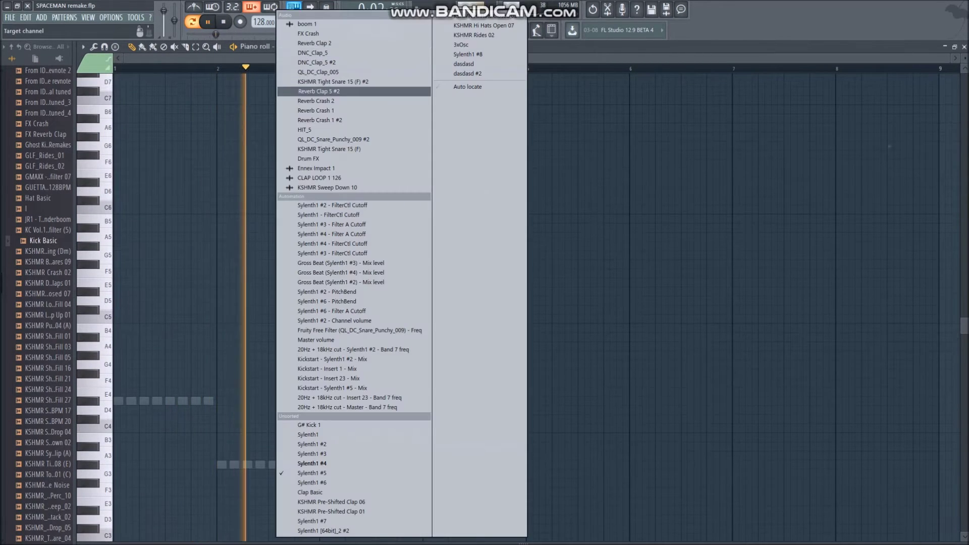
{"action": "left_click", "coordinate": [312, 473]}
{"action": "right_click", "coordinate": [296, 47]}
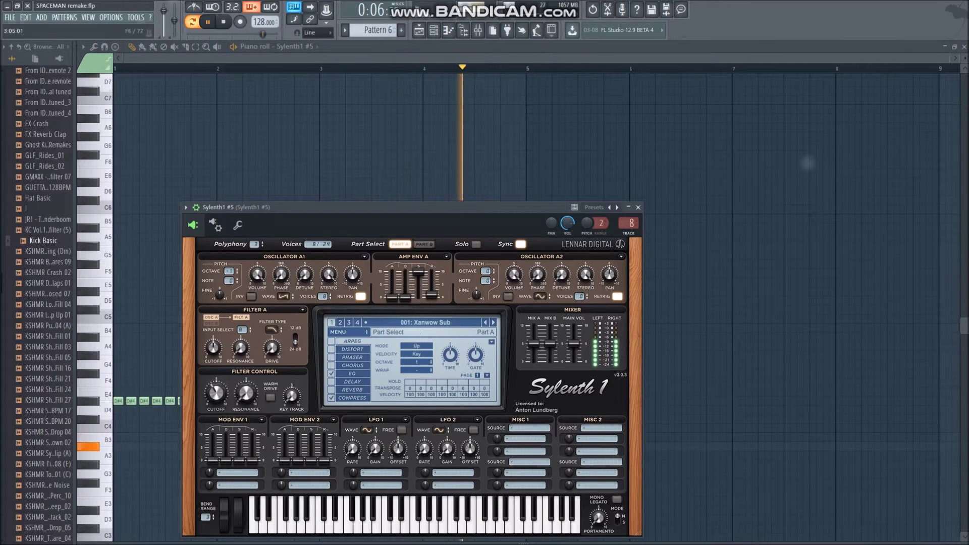
{"action": "key", "text": "Escape"}
Switch to Pattern 7 and examine the Sylenth1 #2 notes and synth settings
{"action": "key", "text": "KP_Add"}
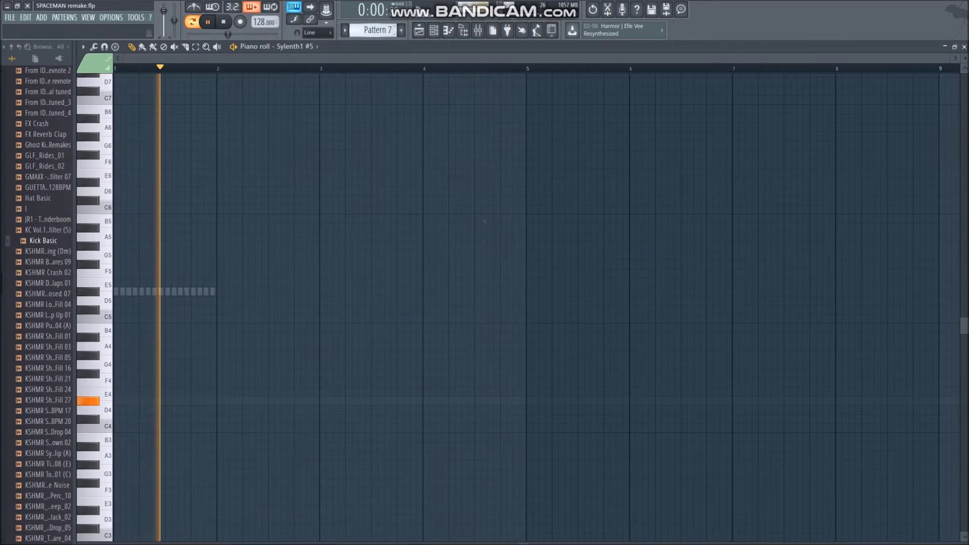
{"action": "left_click", "coordinate": [277, 46]}
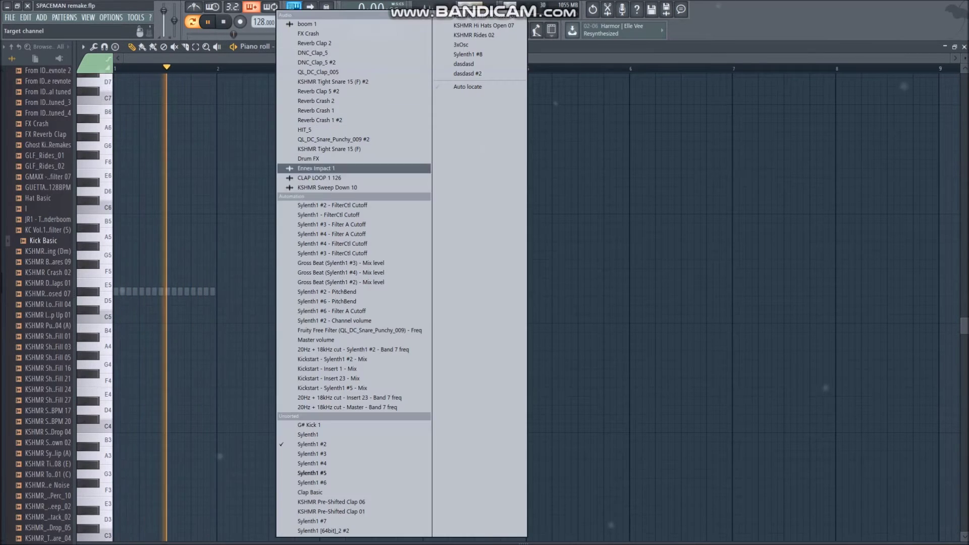
{"action": "left_click", "coordinate": [311, 444]}
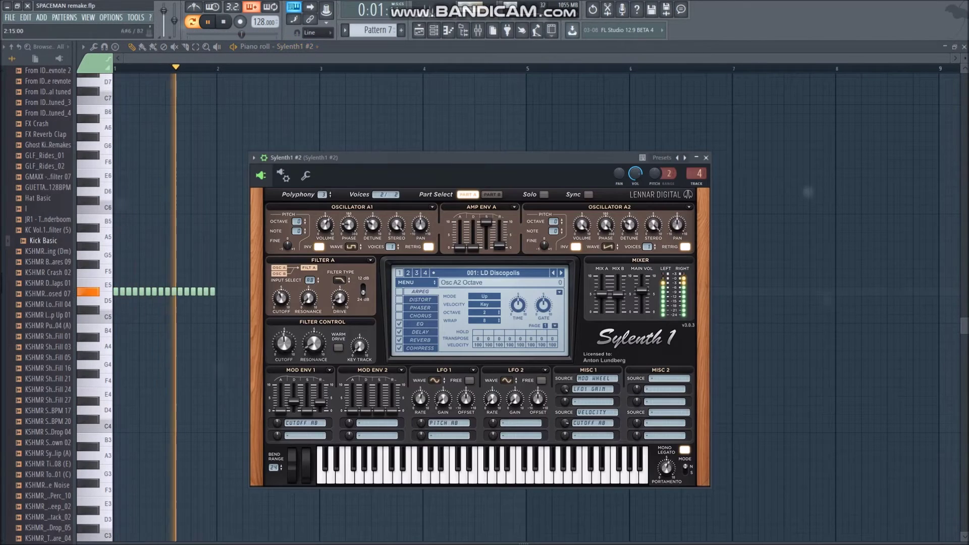
{"action": "key", "text": "Escape"}
Play Pattern 8, switch to Pattern 9, and examine the Sylenth1 #6 notes and synth settings
{"action": "key", "text": "KP_Add"}
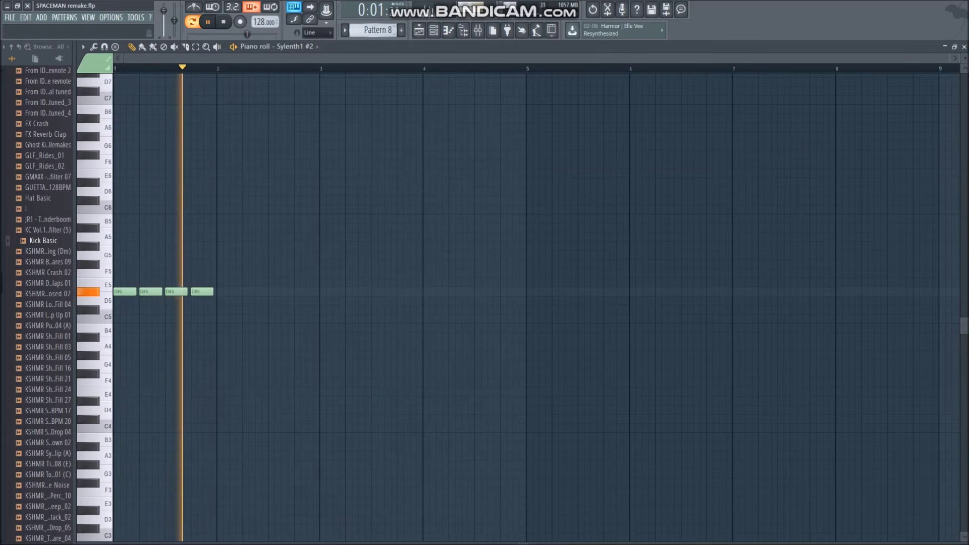
{"action": "key", "text": "KP_Add"}
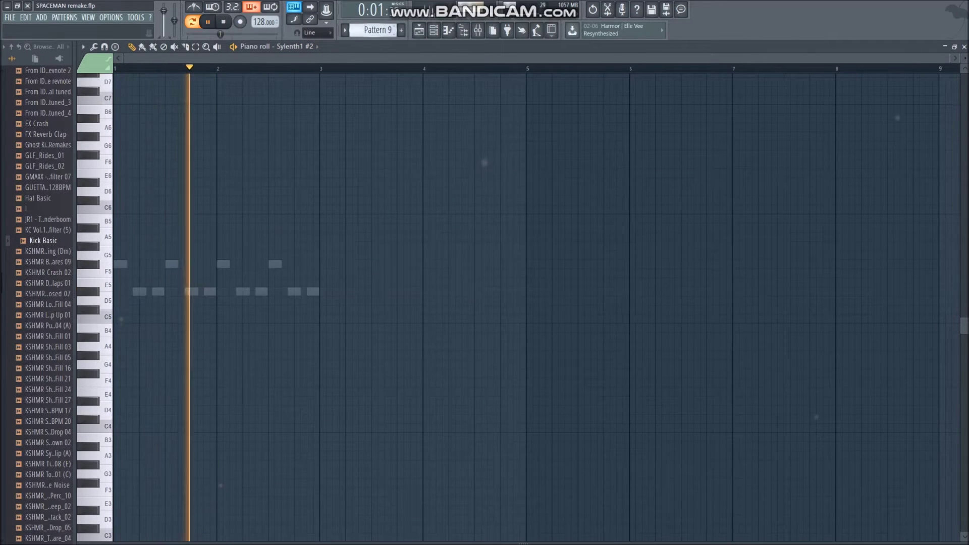
{"action": "left_click", "coordinate": [295, 46]}
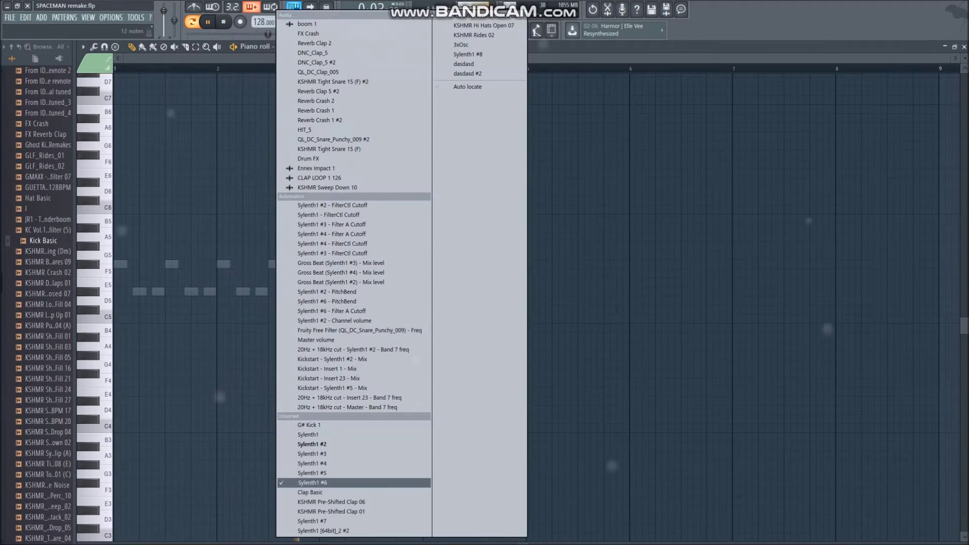
{"action": "left_click", "coordinate": [312, 482]}
{"action": "right_click", "coordinate": [295, 47]}
{"action": "left_click", "coordinate": [257, 150]}
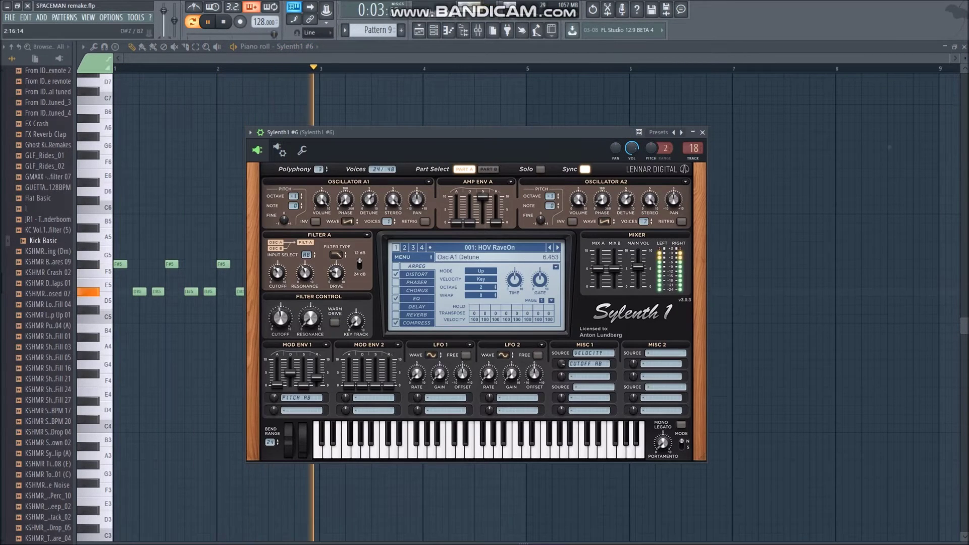
{"action": "key", "text": "Escape"}
Review clap Patterns 10 and 11 with the channel rack shown to see which channels they use
{"action": "scroll", "coordinate": [373, 30], "scroll_direction": "down", "scroll_amount": 1}
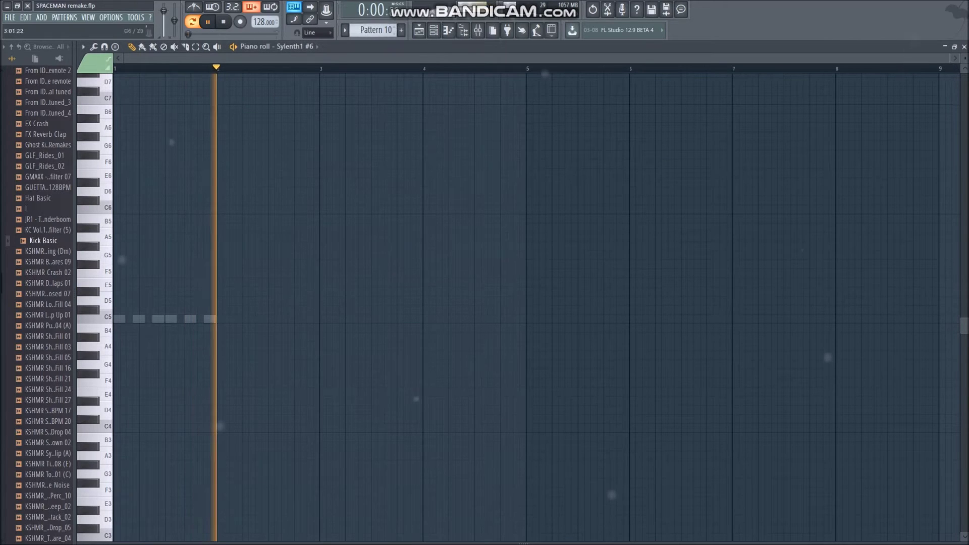
{"action": "left_click", "coordinate": [283, 46]}
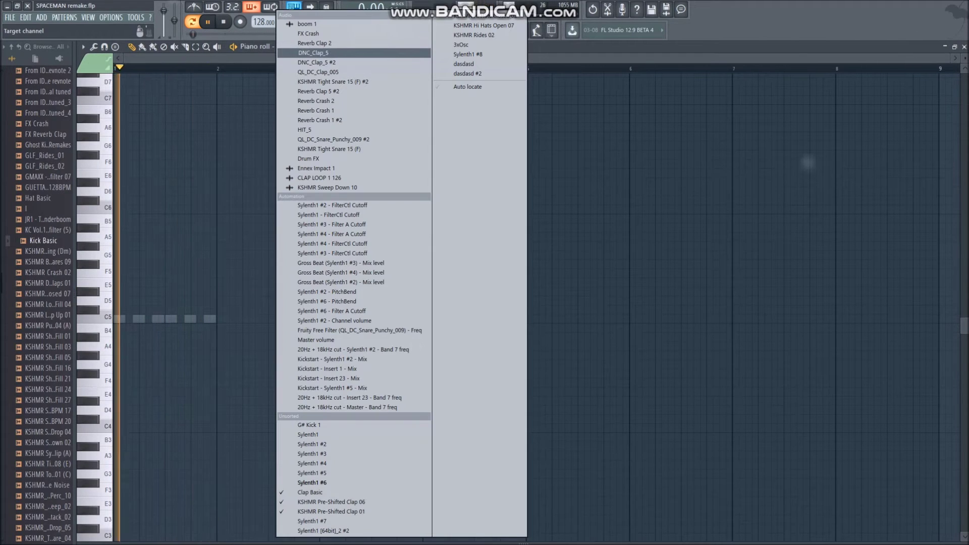
{"action": "key", "text": "Escape"}
{"action": "key", "text": "F5"}
{"action": "key", "text": "F5"}
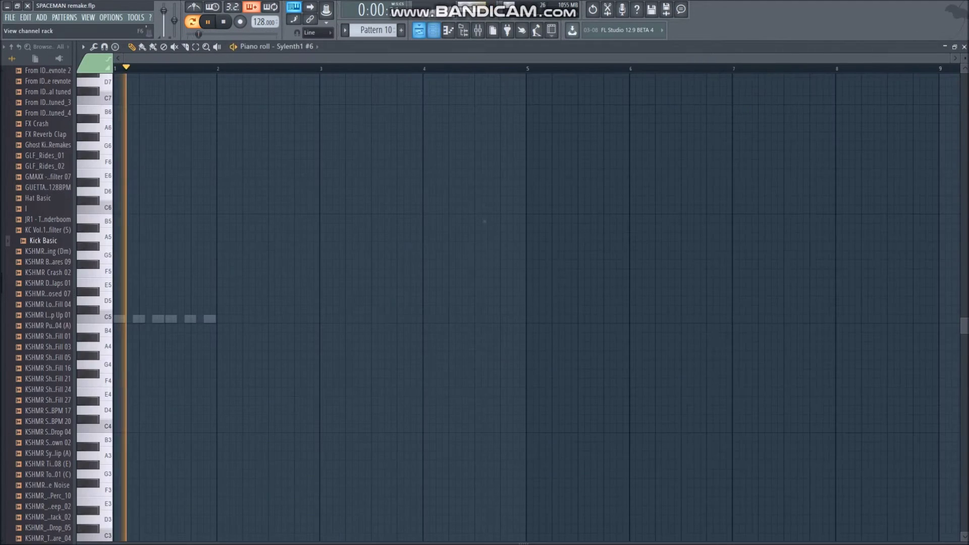
{"action": "key", "text": "F6"}
{"action": "scroll", "coordinate": [375, 30], "scroll_direction": "down", "scroll_amount": 1}
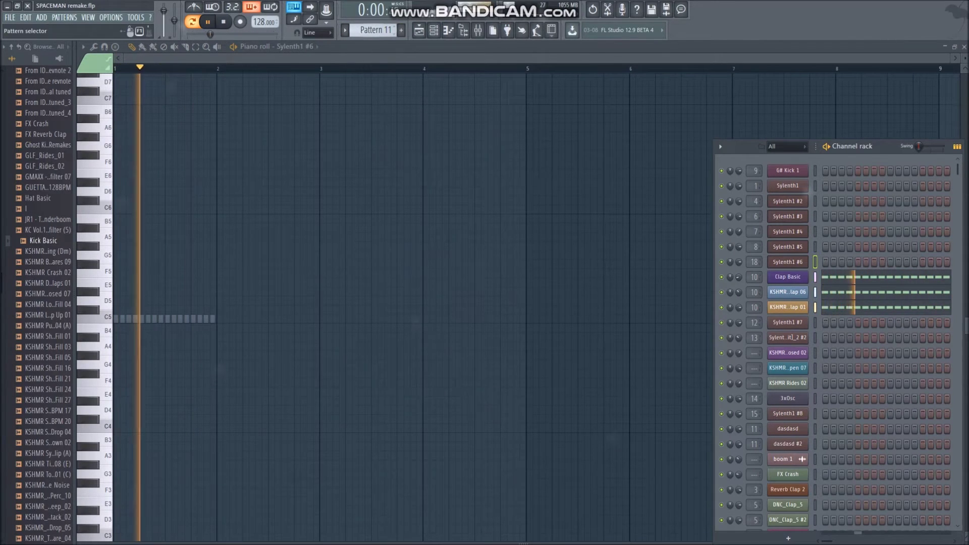
Switch to Pattern 12 and view the Sylenth1 #7 and Sylenth1 [64bit]_2 #2 notes in the piano roll
{"action": "key", "text": "KP_Add"}
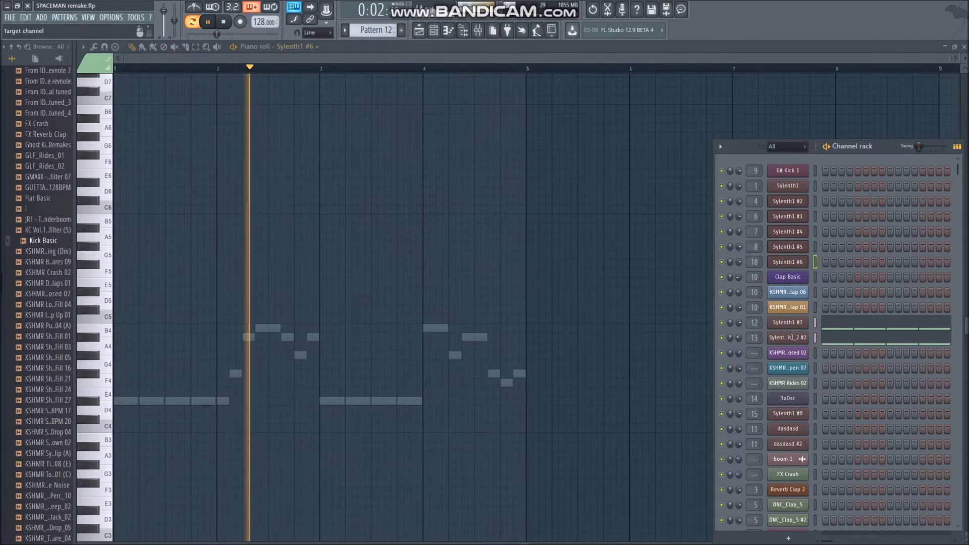
{"action": "left_click", "coordinate": [297, 46]}
{"action": "left_click", "coordinate": [311, 521]}
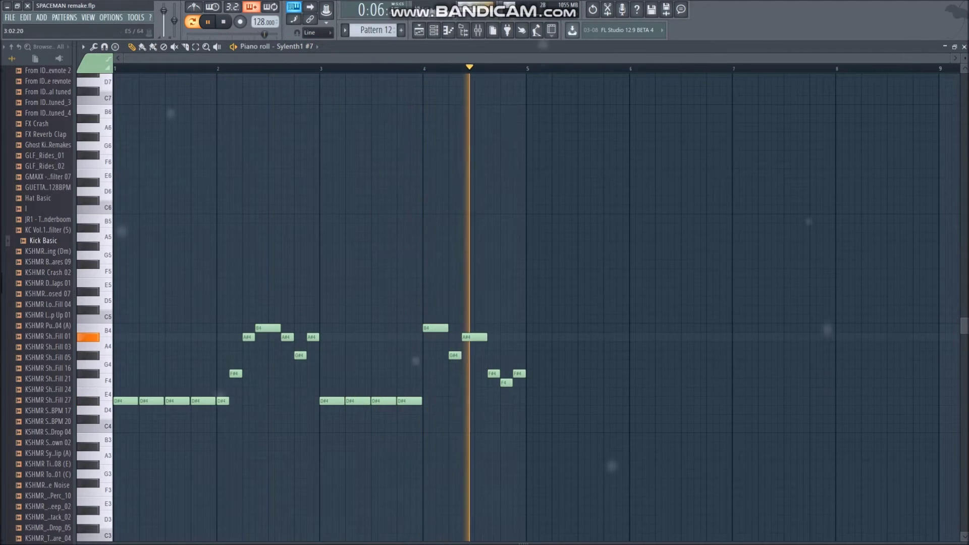
{"action": "left_click", "coordinate": [276, 47]}
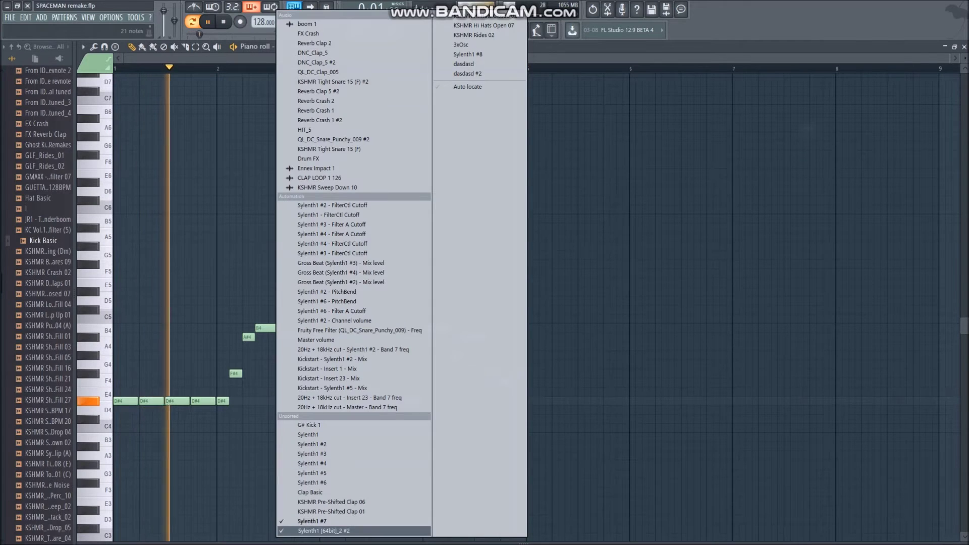
{"action": "left_click", "coordinate": [323, 531]}
Show the mixer and select the Sylenth1 #7 track to inspect its effects chain
{"action": "key", "text": "F9"}
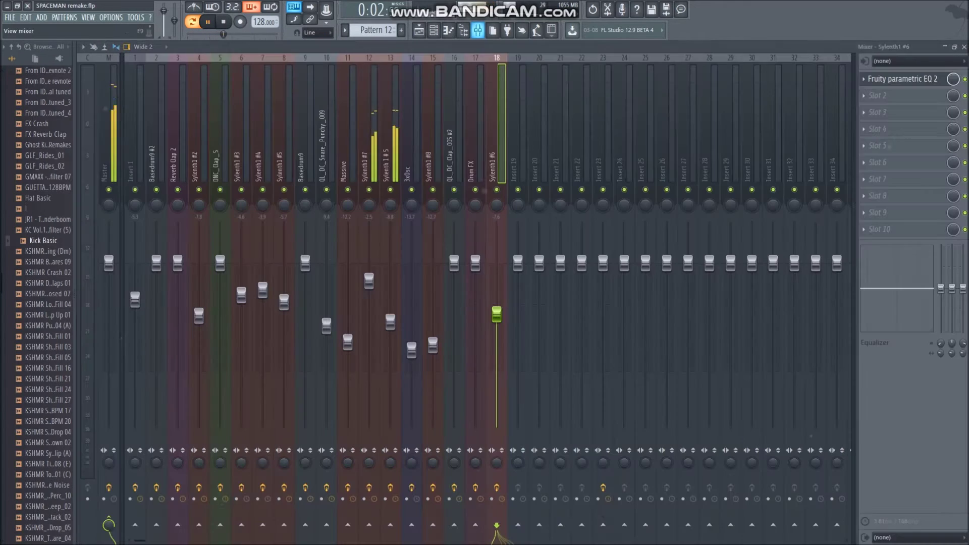
{"action": "left_click", "coordinate": [369, 151]}
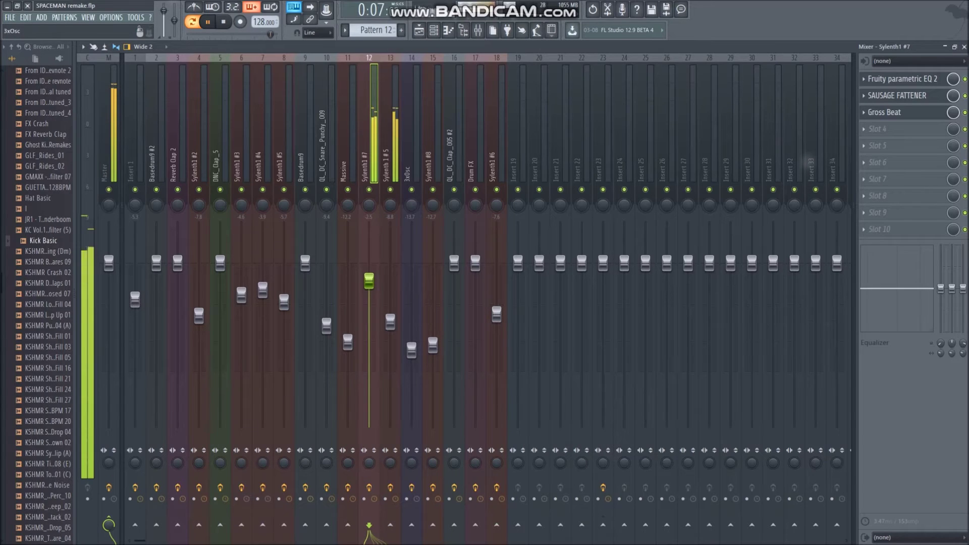
Switch to Pattern 13 and review it in the piano roll instead of the mixer
{"action": "key", "text": "F6"}
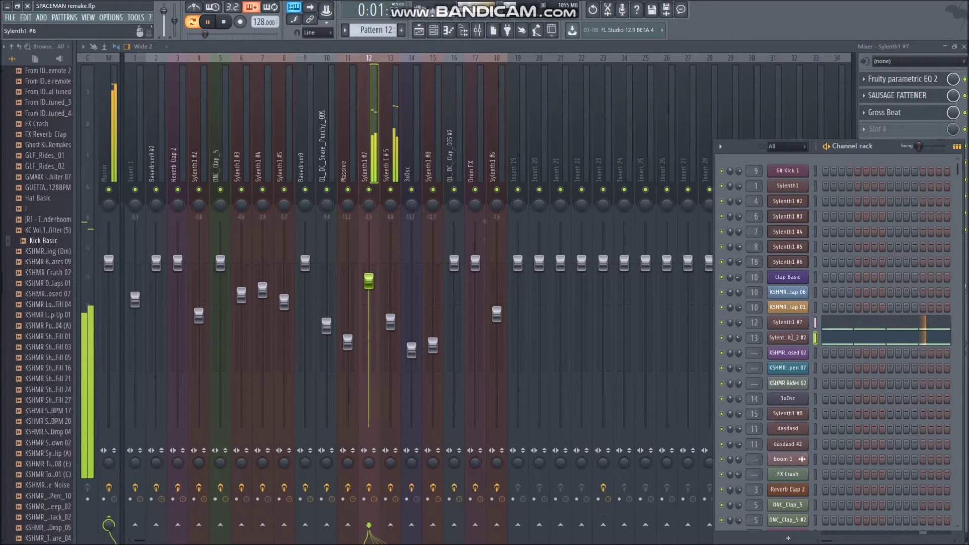
{"action": "left_click", "coordinate": [433, 30]}
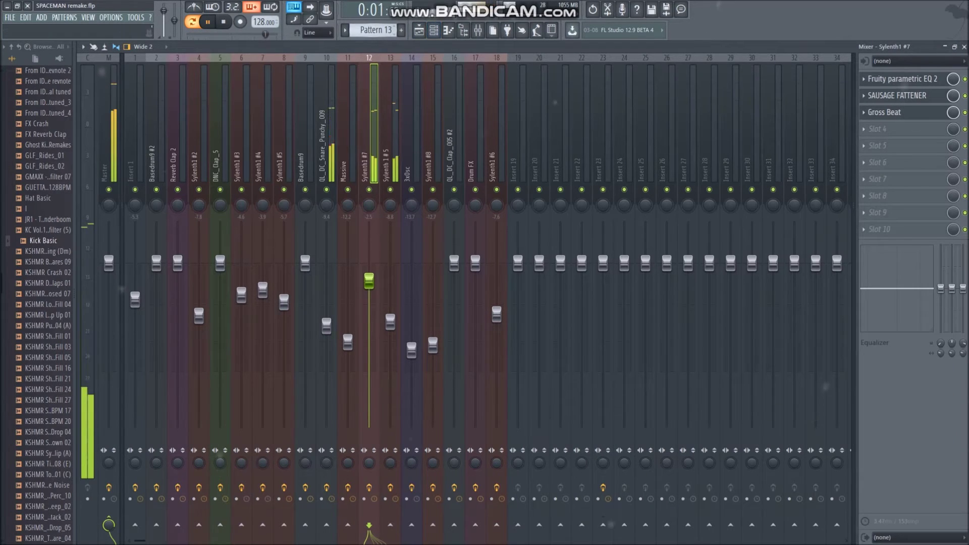
{"action": "left_click", "coordinate": [434, 30]}
{"action": "left_click", "coordinate": [448, 30]}
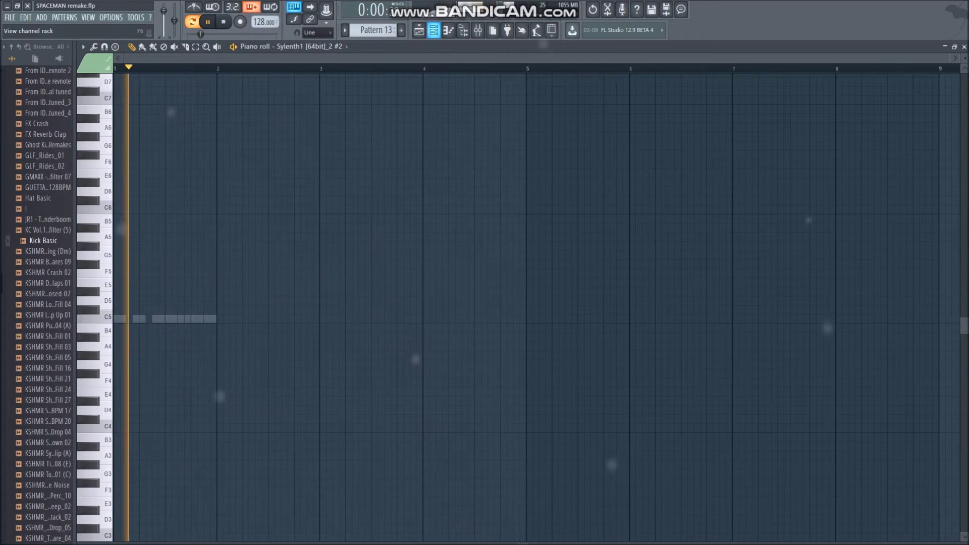
Play through Patterns 14 to 17, examining their notes and channel rack steps
{"action": "left_click", "coordinate": [401, 29]}
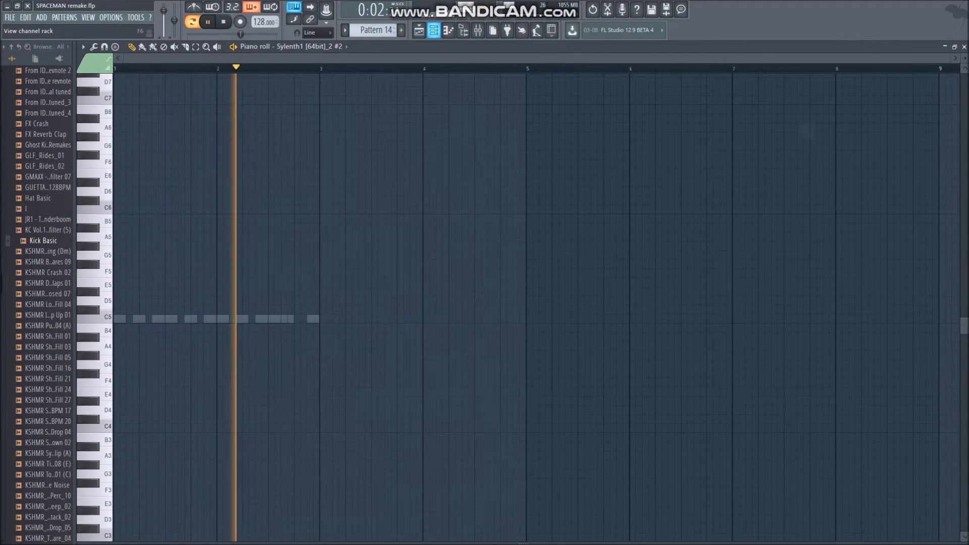
{"action": "key", "text": "F6"}
{"action": "scroll", "coordinate": [375, 30], "scroll_direction": "down", "scroll_amount": 1}
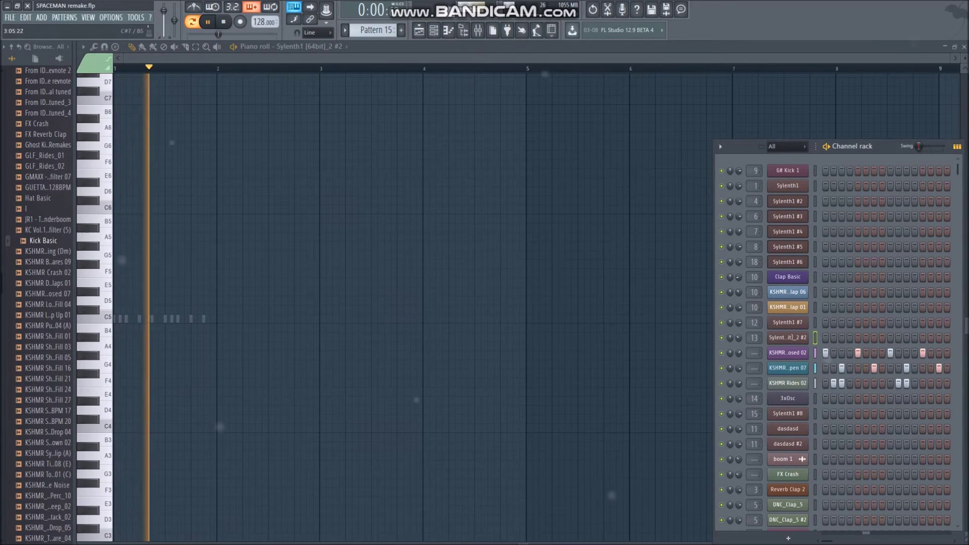
{"action": "scroll", "coordinate": [376, 30], "scroll_direction": "down", "scroll_amount": 1}
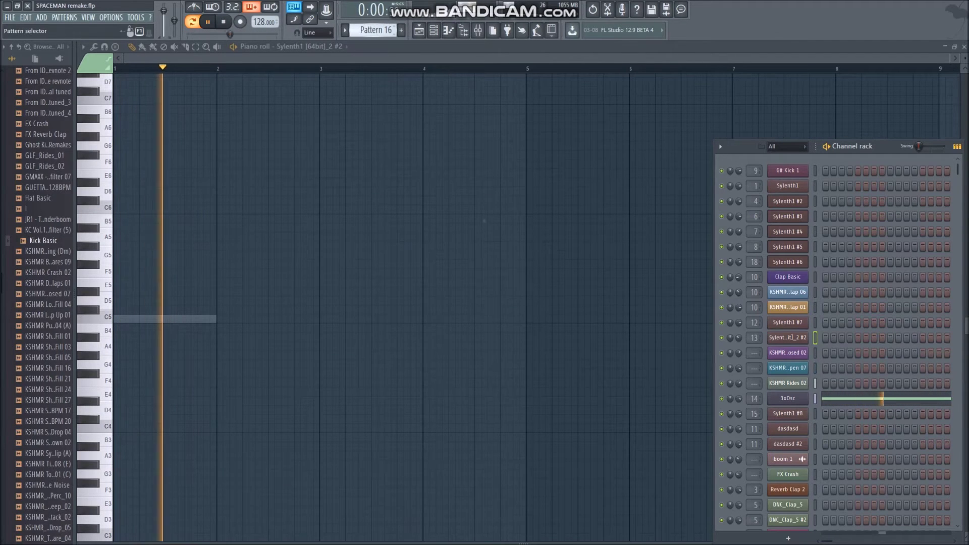
{"action": "scroll", "coordinate": [376, 29], "scroll_direction": "down", "scroll_amount": 1}
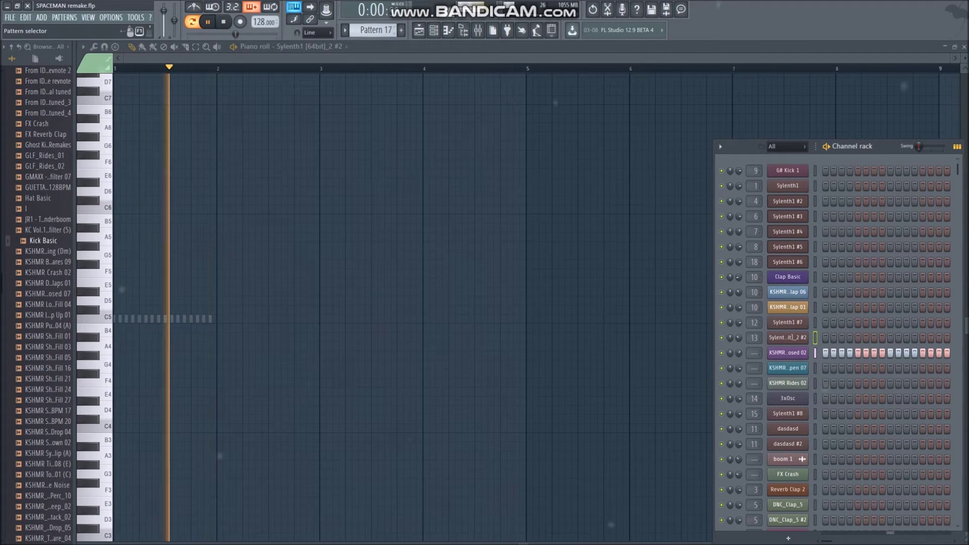
Switch to Pattern 18 and inspect the synth settings of the Sylenth1 #8 channel
{"action": "scroll", "coordinate": [376, 30], "scroll_direction": "down", "scroll_amount": 1}
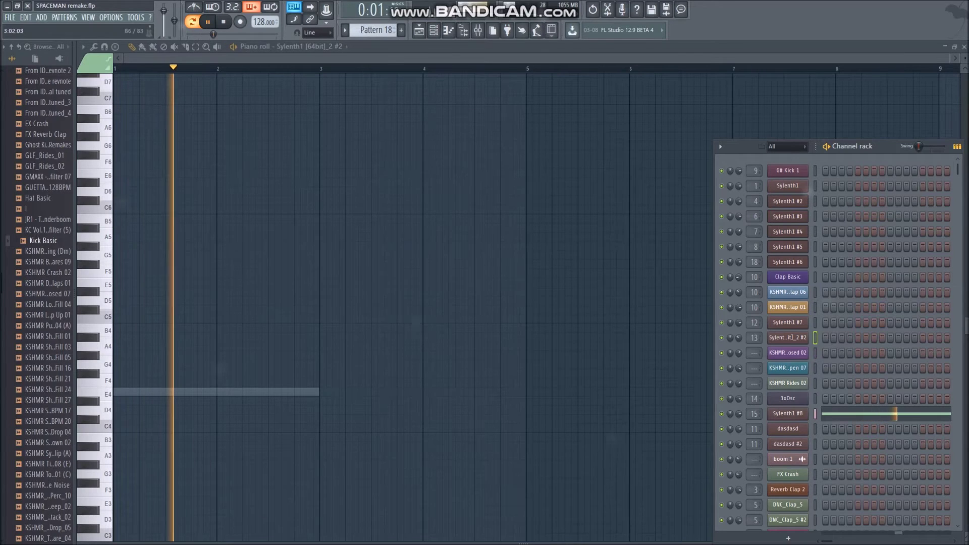
{"action": "left_click", "coordinate": [787, 413]}
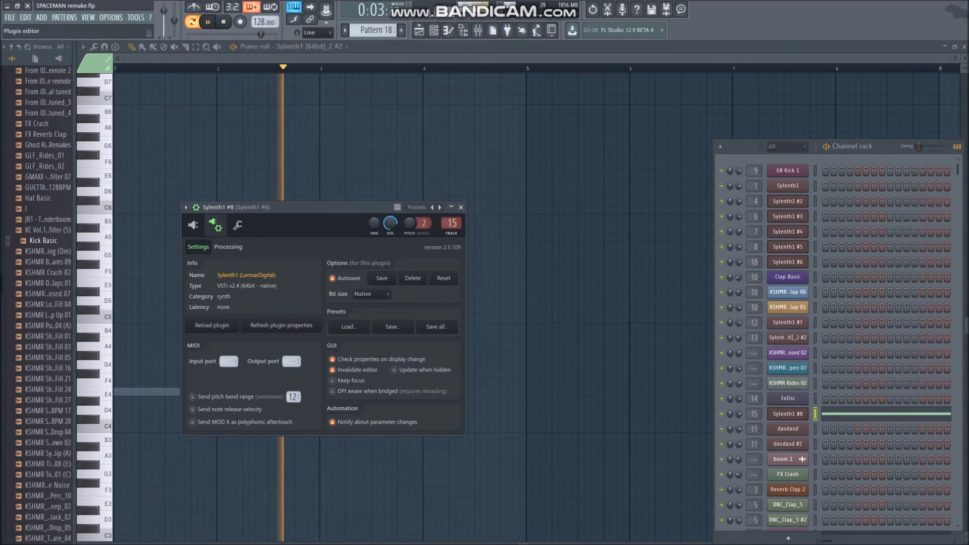
{"action": "left_click", "coordinate": [193, 225]}
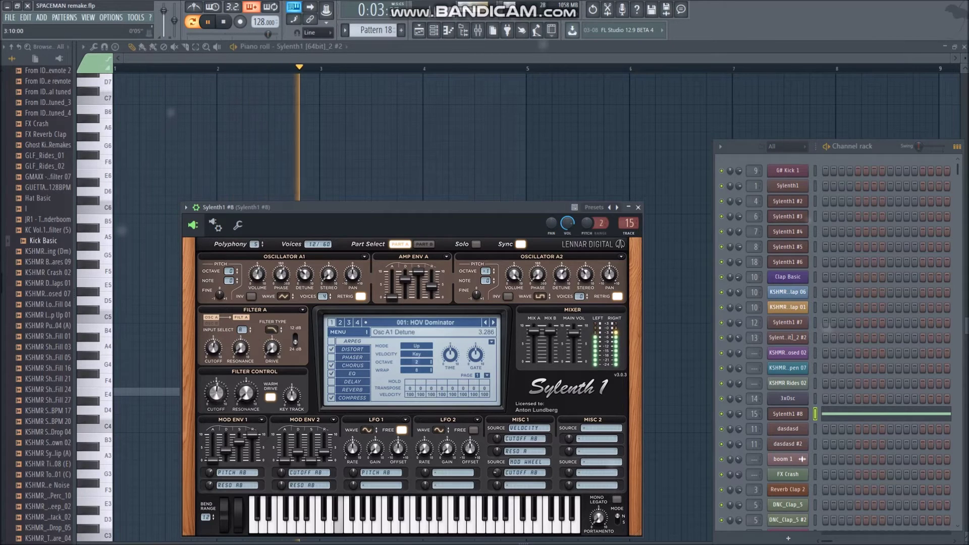
Switch to Pattern 19 and inspect the synth settings of the Sylenth1 #3 and Sylenth1 #4 channels
{"action": "key", "text": "F7"}
{"action": "scroll", "coordinate": [376, 30], "scroll_direction": "down", "scroll_amount": 1}
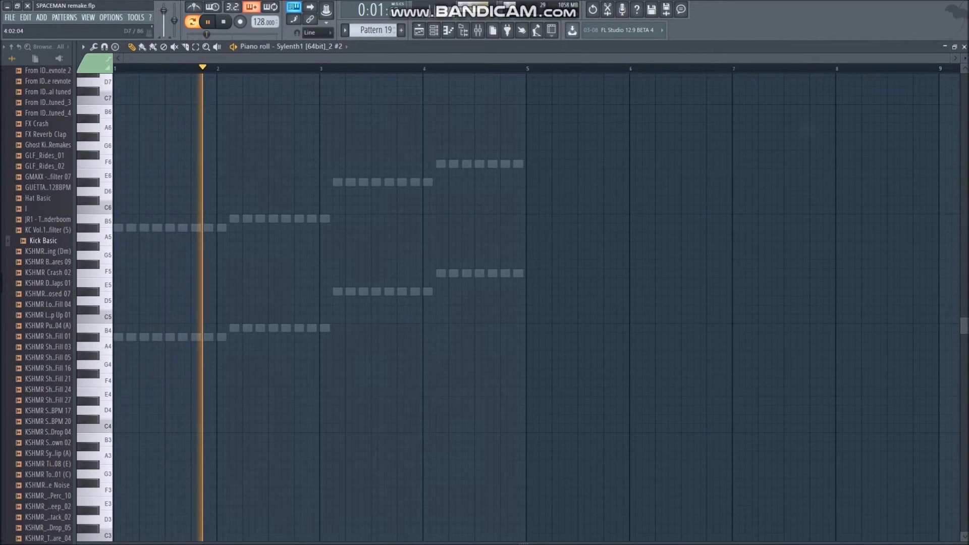
{"action": "left_click", "coordinate": [308, 46]}
{"action": "left_click", "coordinate": [313, 453]}
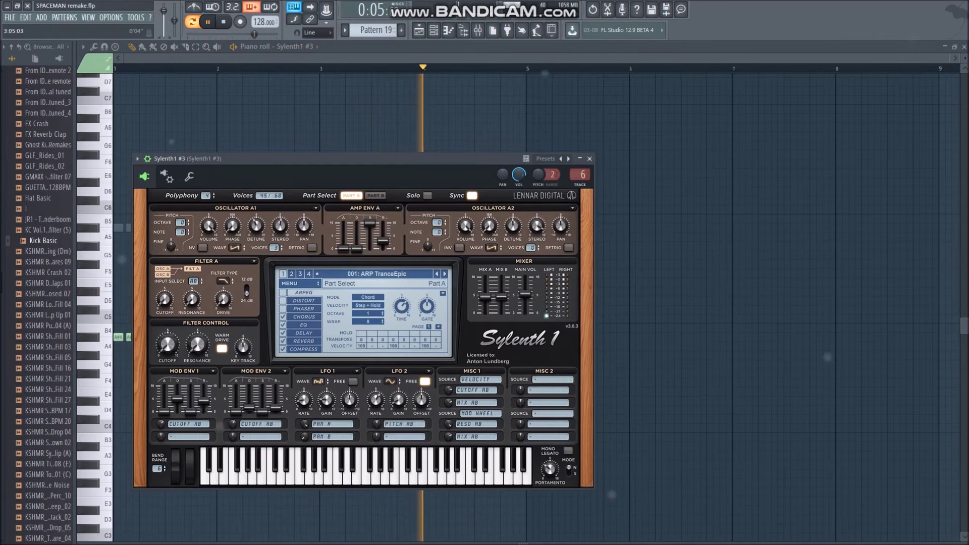
{"action": "left_click", "coordinate": [283, 45]}
{"action": "left_click", "coordinate": [312, 463]}
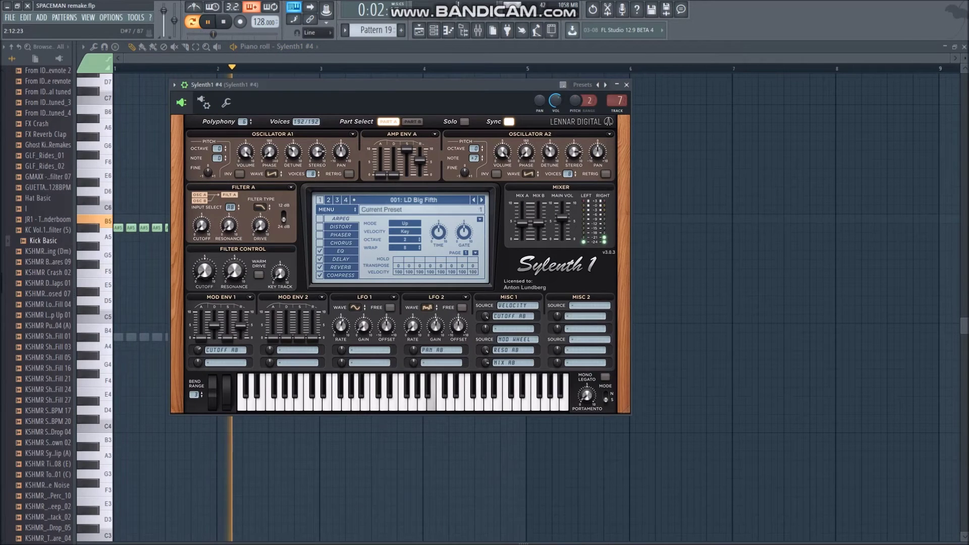
Move past Pattern 20 to Pattern 21 and inspect its Sylenth1 #5 channel from the channel rack
{"action": "key", "text": "Escape"}
{"action": "left_click", "coordinate": [401, 29]}
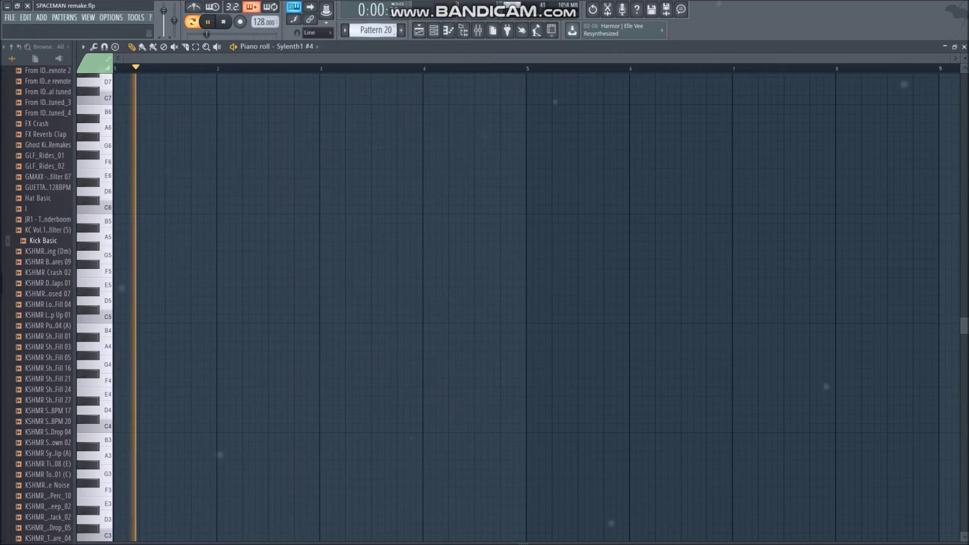
{"action": "left_click", "coordinate": [401, 29]}
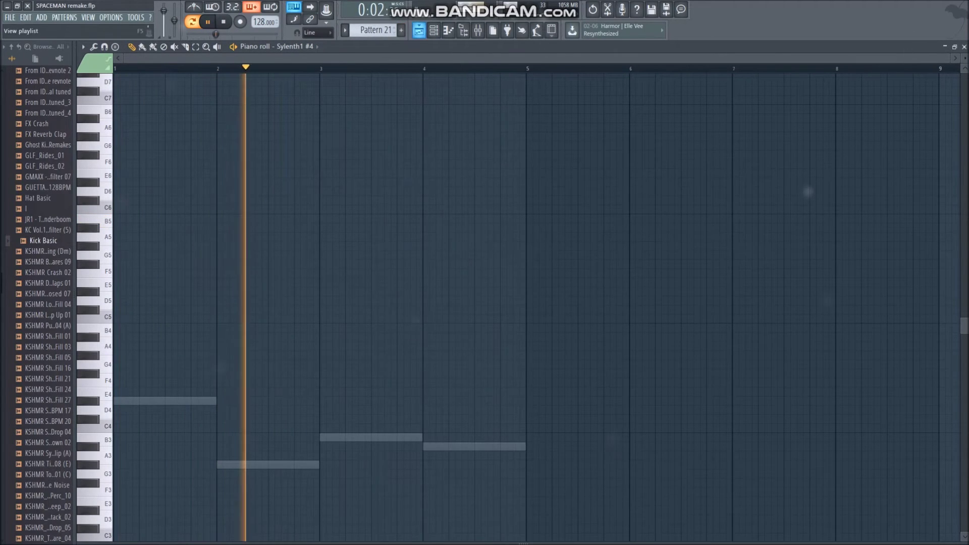
{"action": "left_click", "coordinate": [433, 29]}
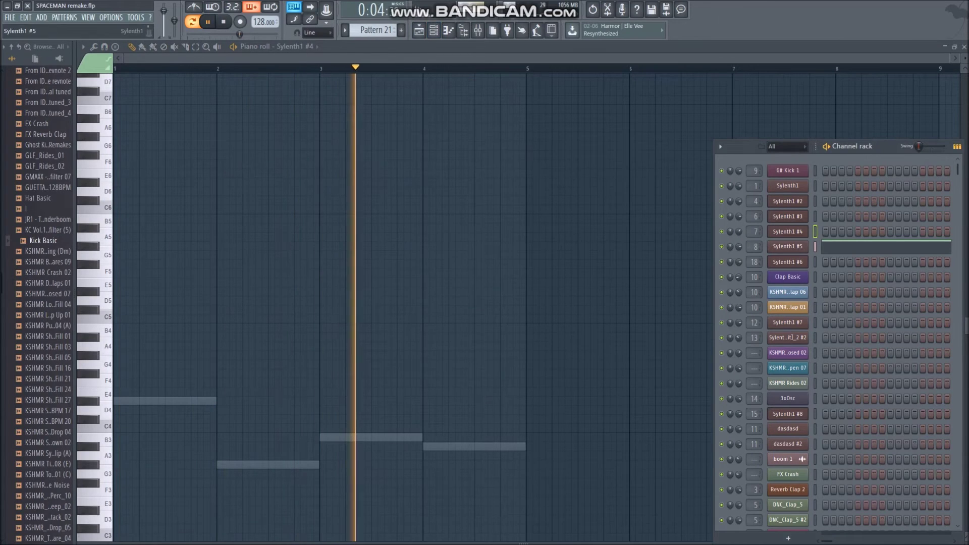
{"action": "left_click", "coordinate": [787, 247]}
{"action": "key", "text": "F7"}
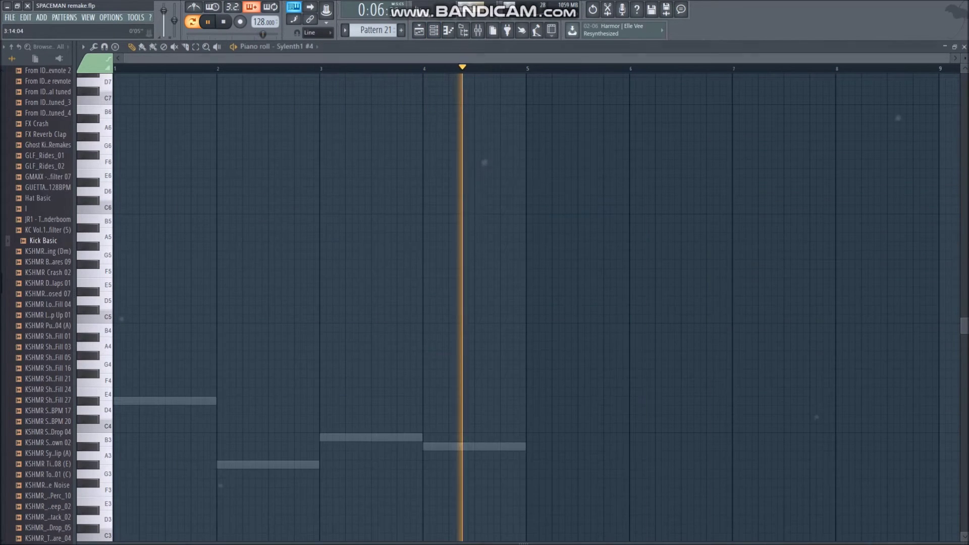
Switch to Pattern 22 and inspect the synths of the dasdasd and dasdasd #2 channels
{"action": "scroll", "coordinate": [376, 30], "scroll_direction": "down", "scroll_amount": 1}
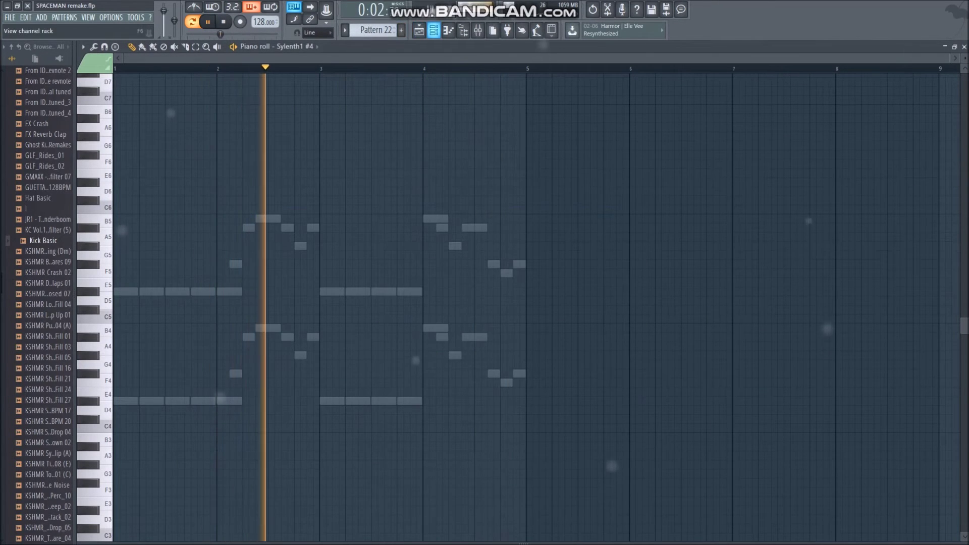
{"action": "key", "text": "F6"}
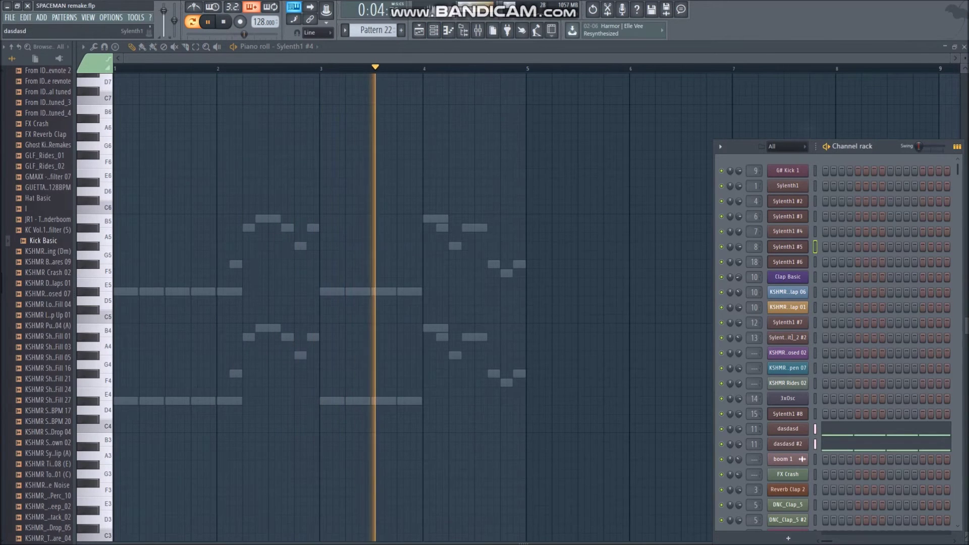
{"action": "left_click", "coordinate": [787, 429]}
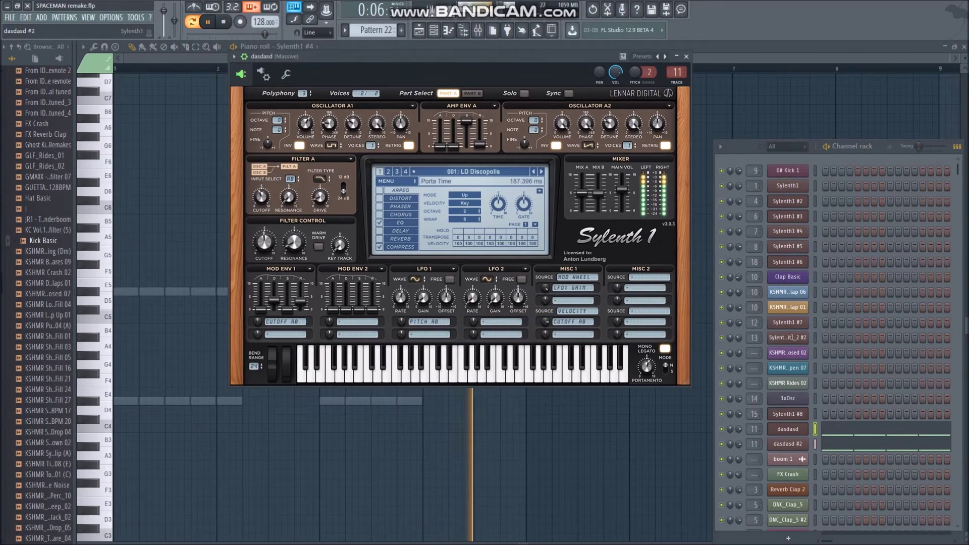
{"action": "left_click", "coordinate": [787, 444]}
{"action": "key", "text": "F7"}
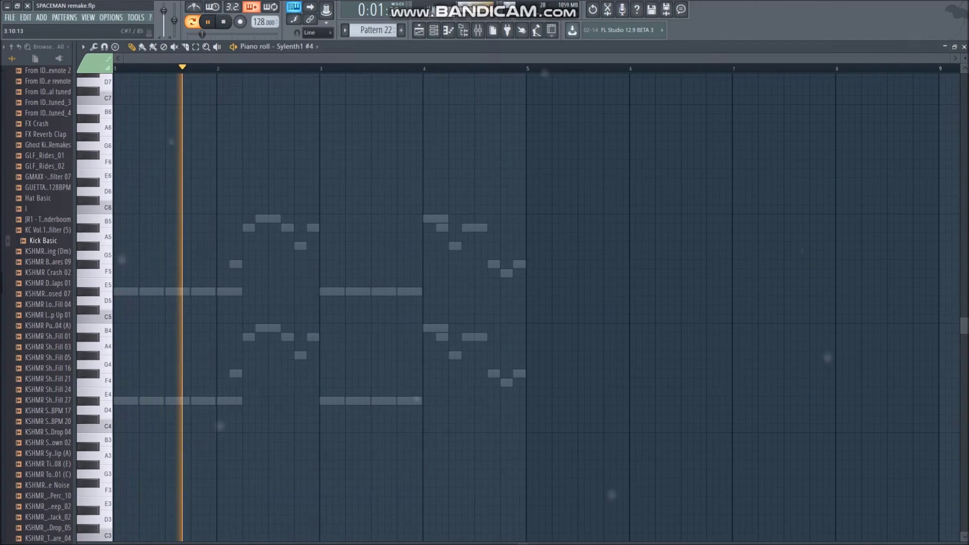
Stop playback and switch the active pattern back to Pattern 1
{"action": "left_click", "coordinate": [345, 30]}
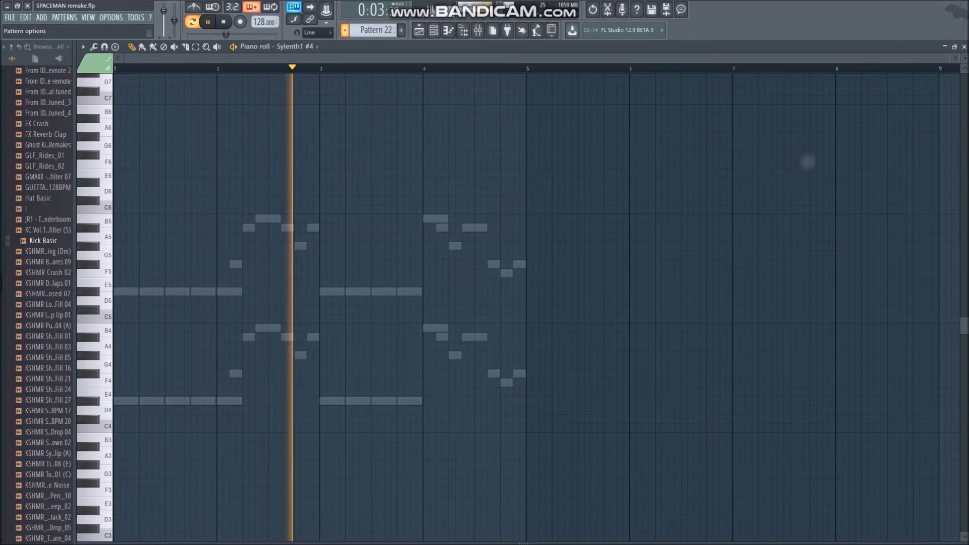
{"action": "left_click", "coordinate": [223, 22]}
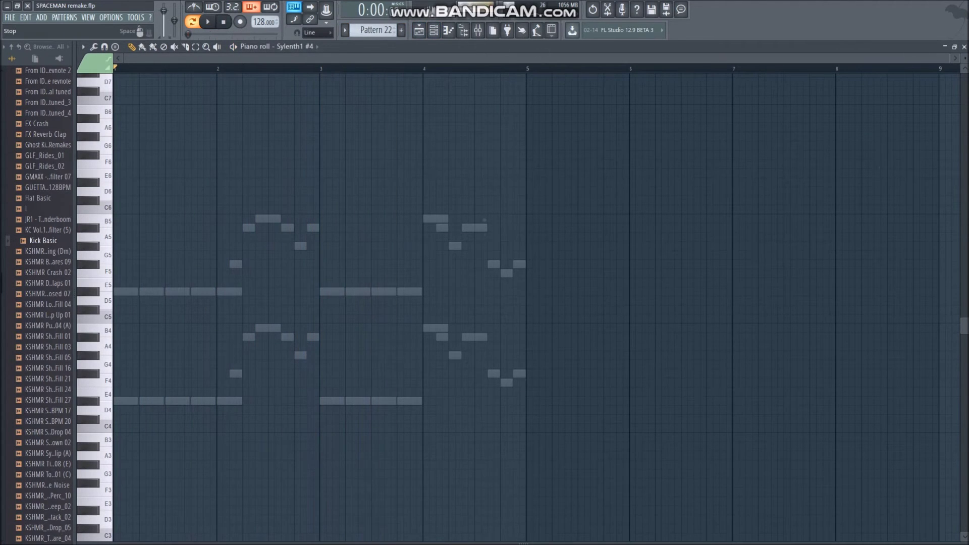
{"action": "left_click_drag", "start_coordinate": [375, 30], "coordinate": [375, 75]}
Show the full song arrangement in the playlist with the browser hidden and the track heights reduced
{"action": "left_click", "coordinate": [419, 30]}
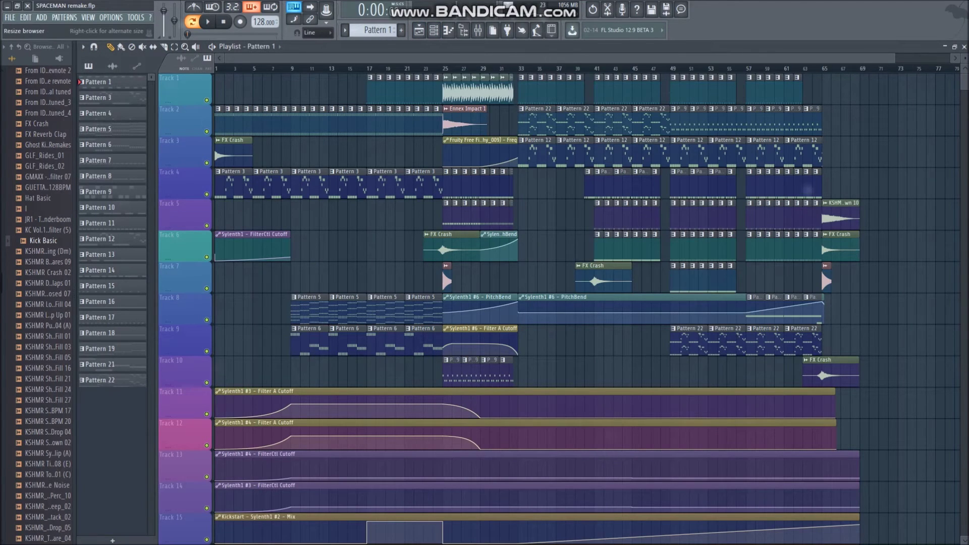
{"action": "key", "text": "alt+F8"}
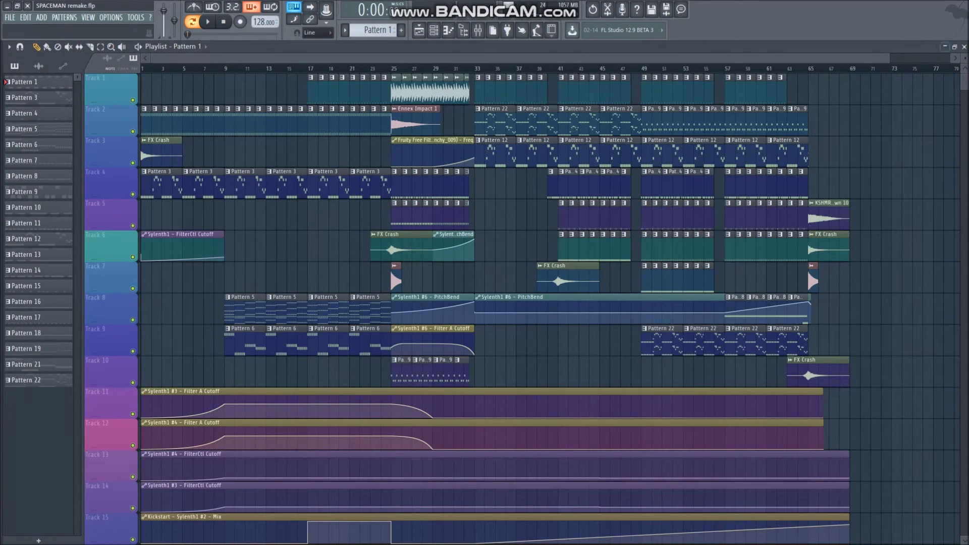
{"action": "scroll", "coordinate": [807, 268], "scroll_direction": "down", "scroll_amount": 5}
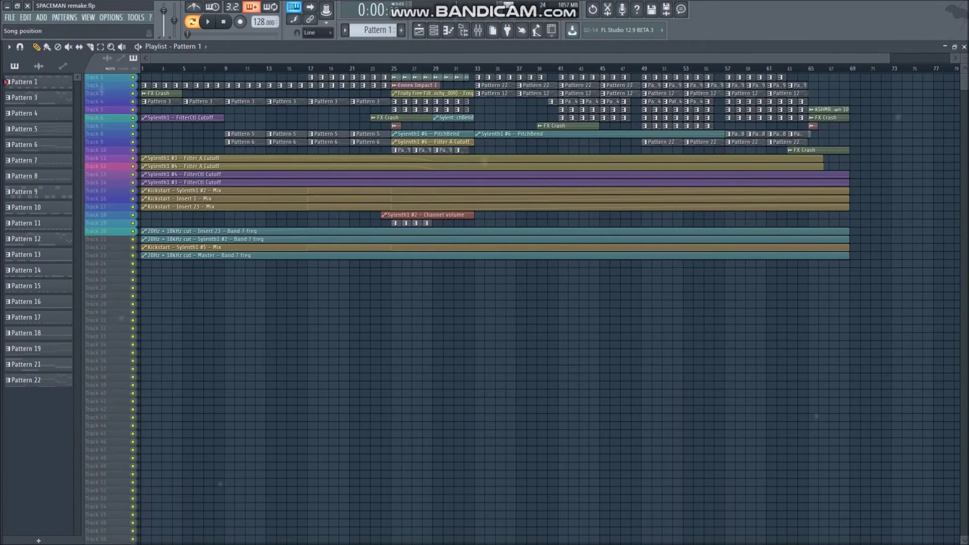